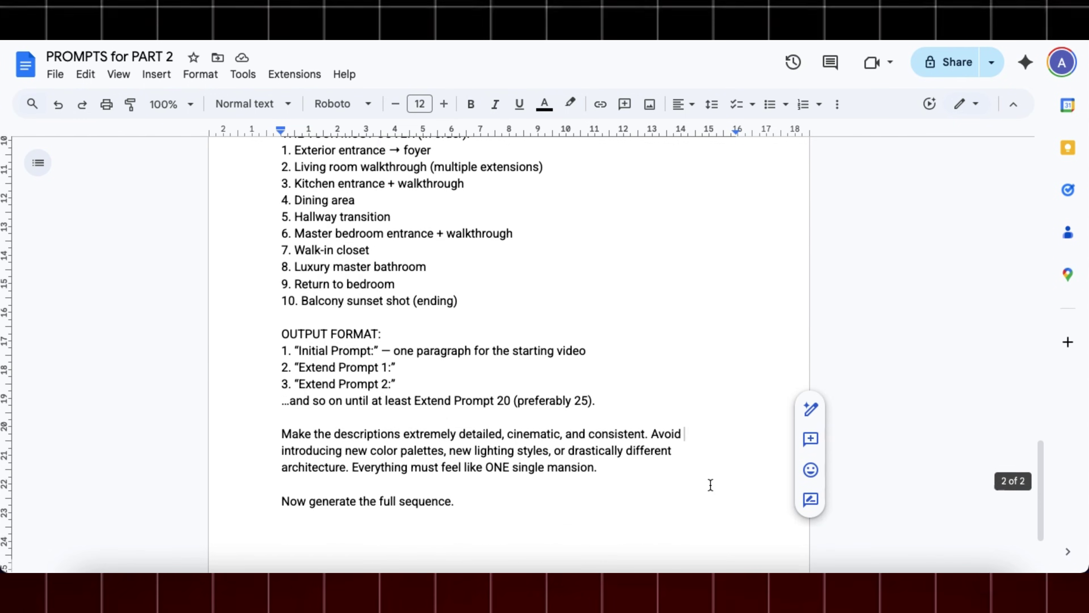
# Step: Copy the Google Docs prompt text from 'I want you to generate…' through the end of PROMPTS for PART 2
pyautogui.scroll(20, 710, 485)
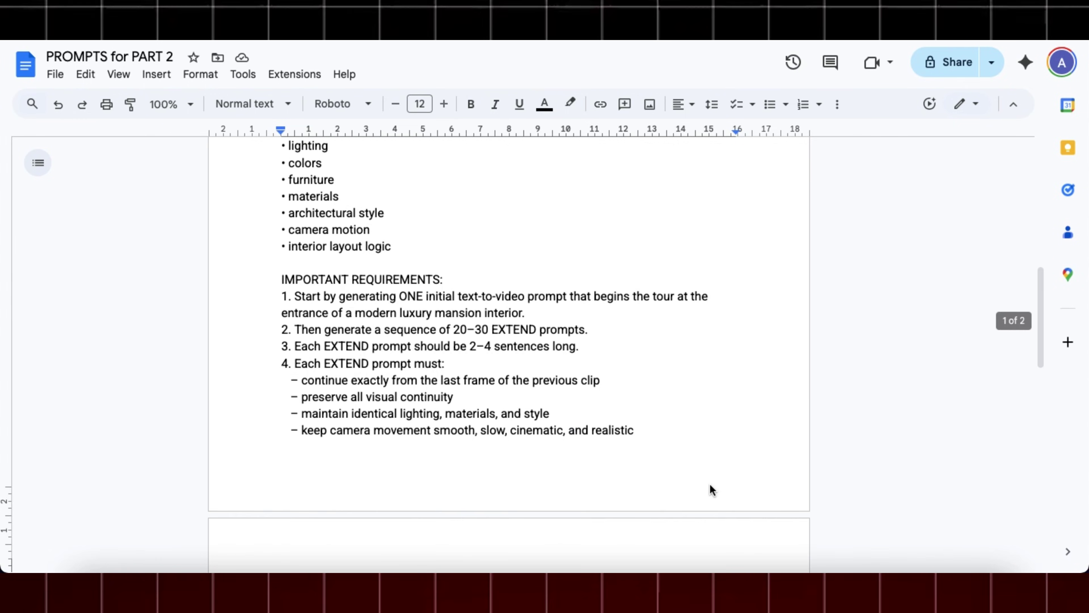
pyautogui.scroll(5, 710, 485)
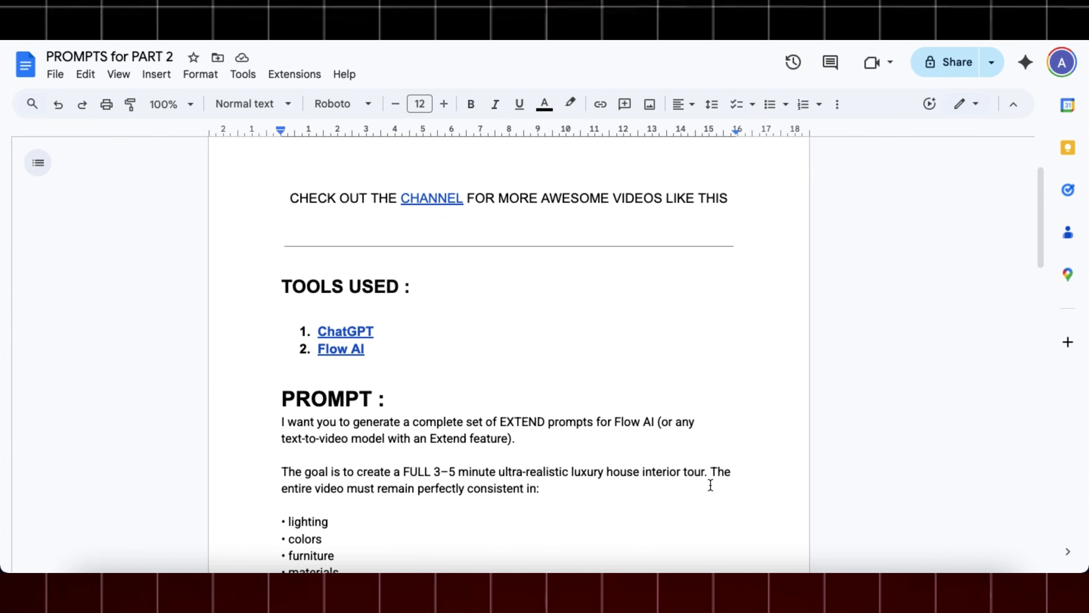
pyautogui.scroll(-2, 711, 485)
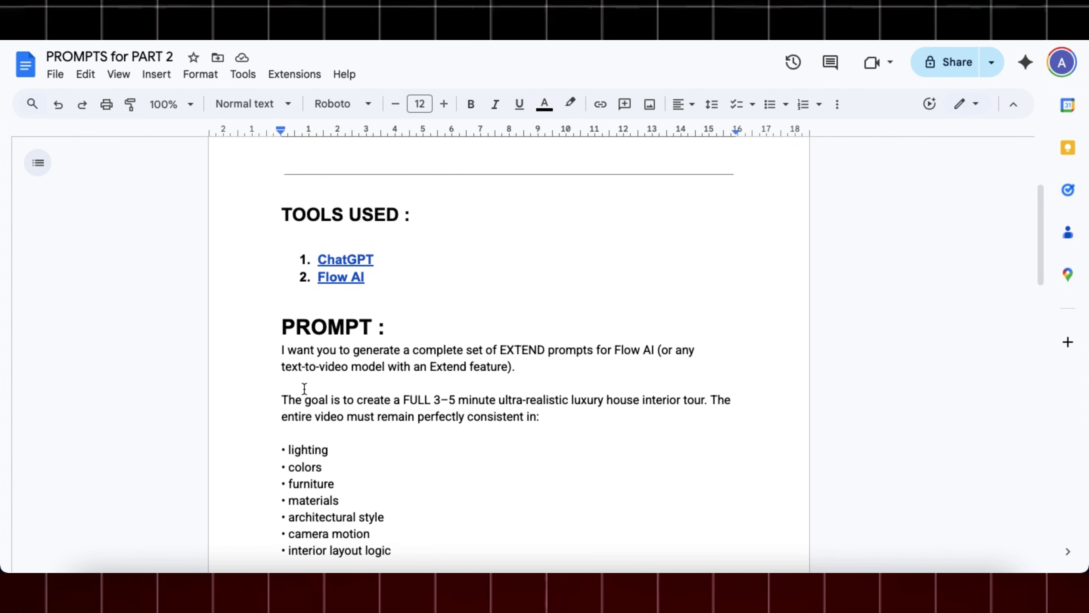
pyautogui.moveTo(277, 353); pyautogui.dragTo(459, 520)
pyautogui.rightClick(414, 491)
pyautogui.click(499, 96)
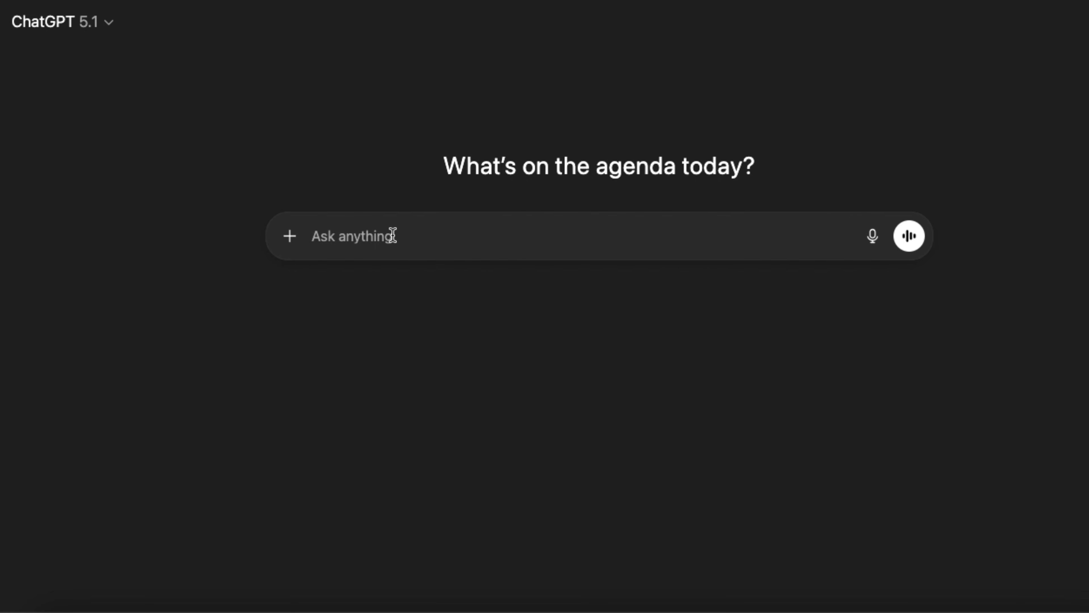
# Step: Paste the prompt into ChatGPT for the full extend sequence, then request a shorter 10–12 prompt version
pyautogui.press('super+v')
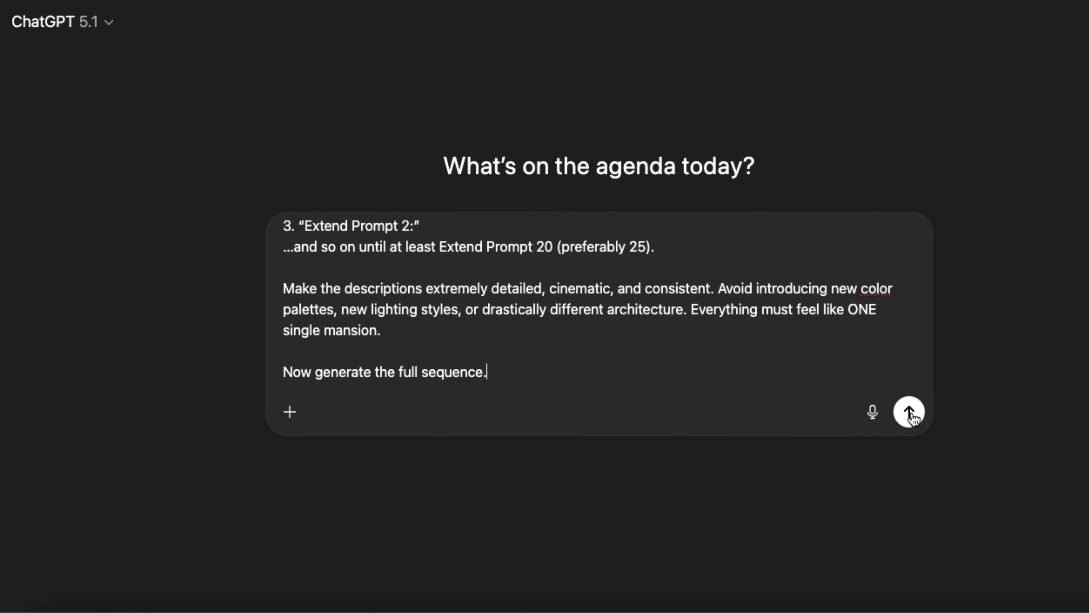
pyautogui.click(910, 412)
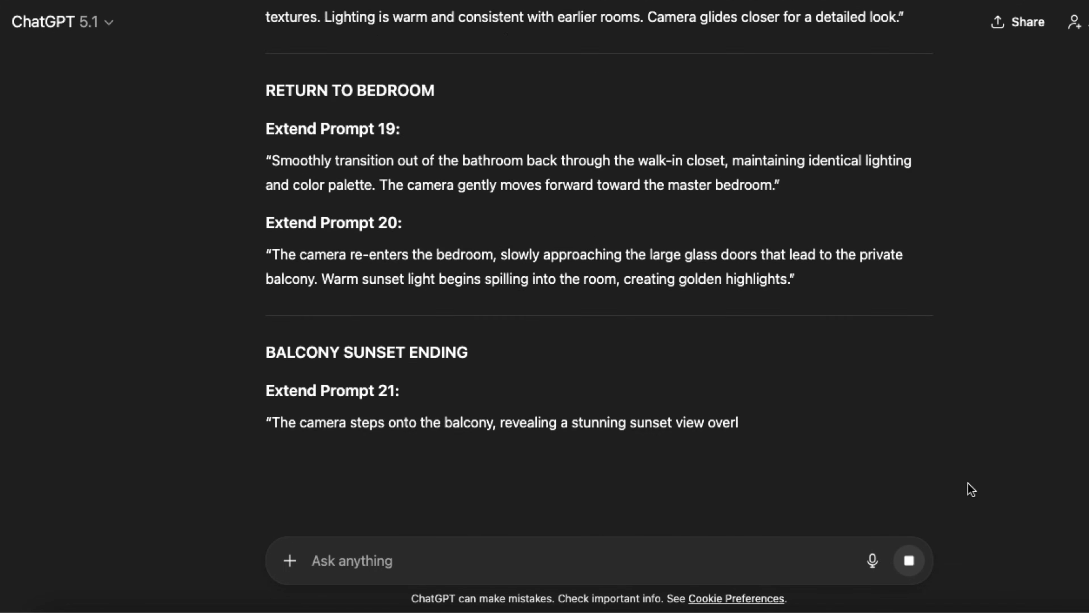
pyautogui.scroll(20, 970, 489)
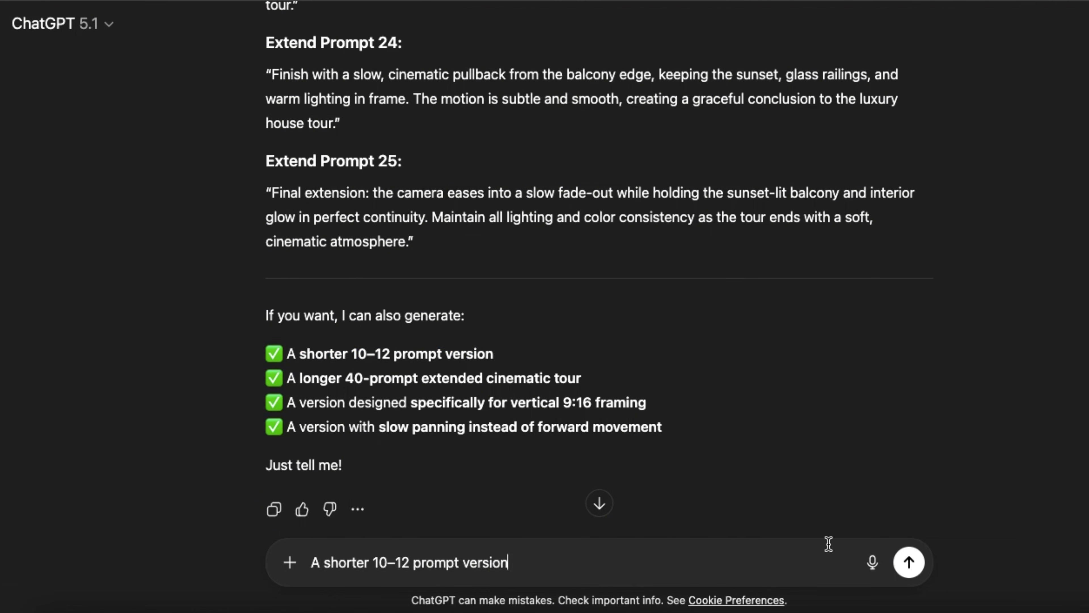
pyautogui.press('Return')
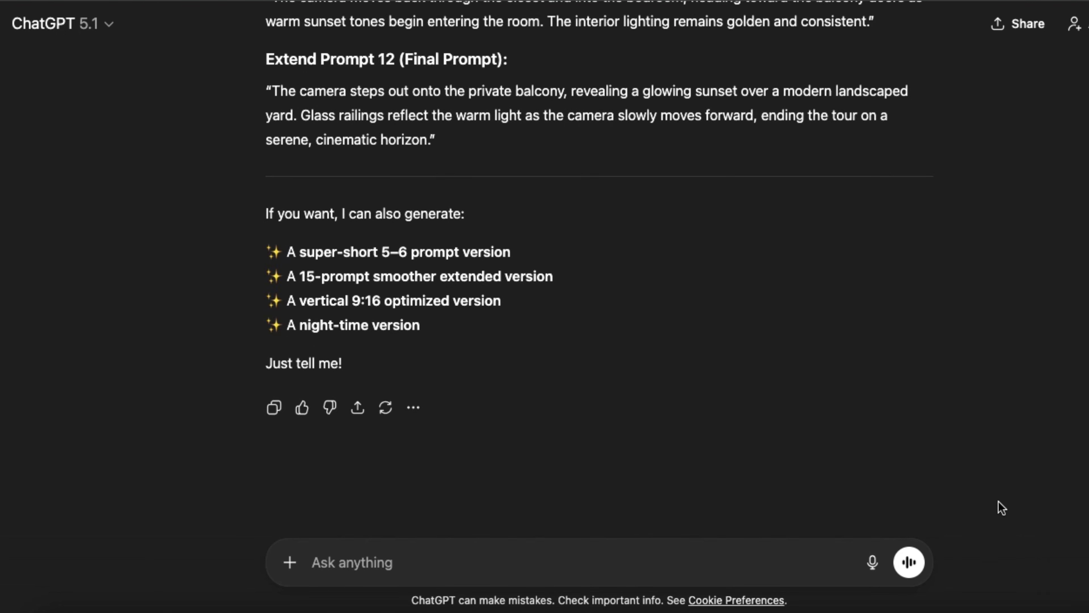
# Step: Copy the Initial Prompt from ChatGPT and search Google for 'flow ai'
pyautogui.scroll(15, 1002, 509)
pyautogui.moveTo(272, 233); pyautogui.dragTo(397, 303)
pyautogui.rightClick(398, 304)
pyautogui.click(399, 339)
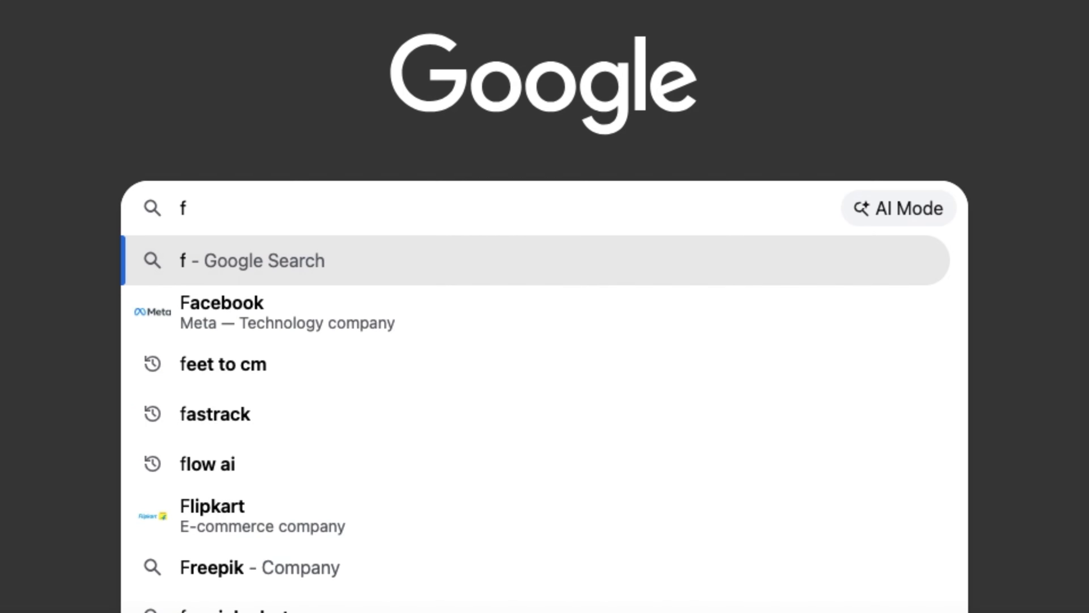
pyautogui.write('low ai')
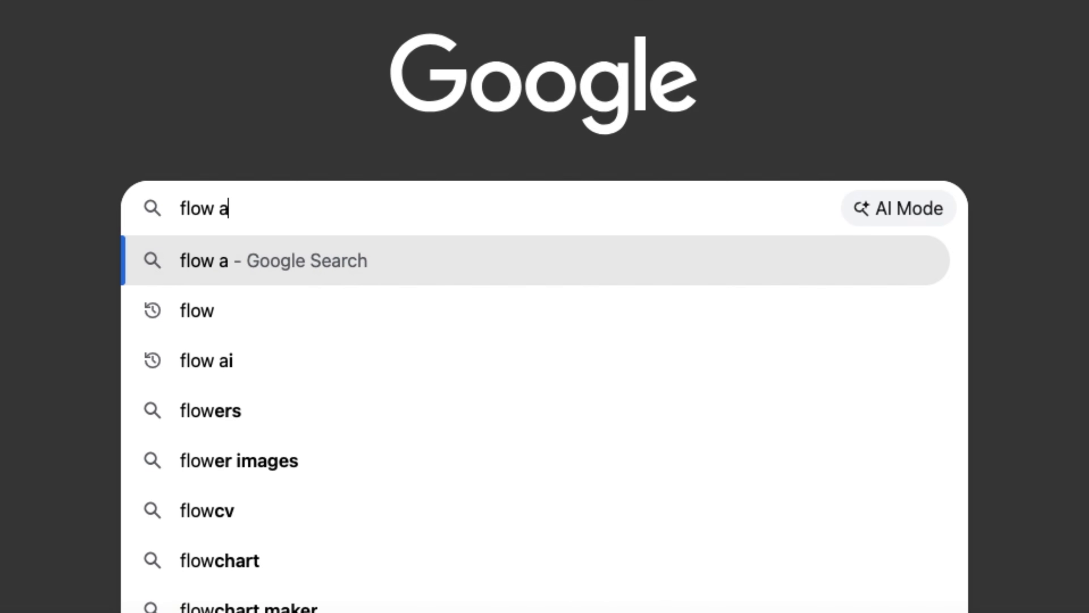
pyautogui.press('Return')
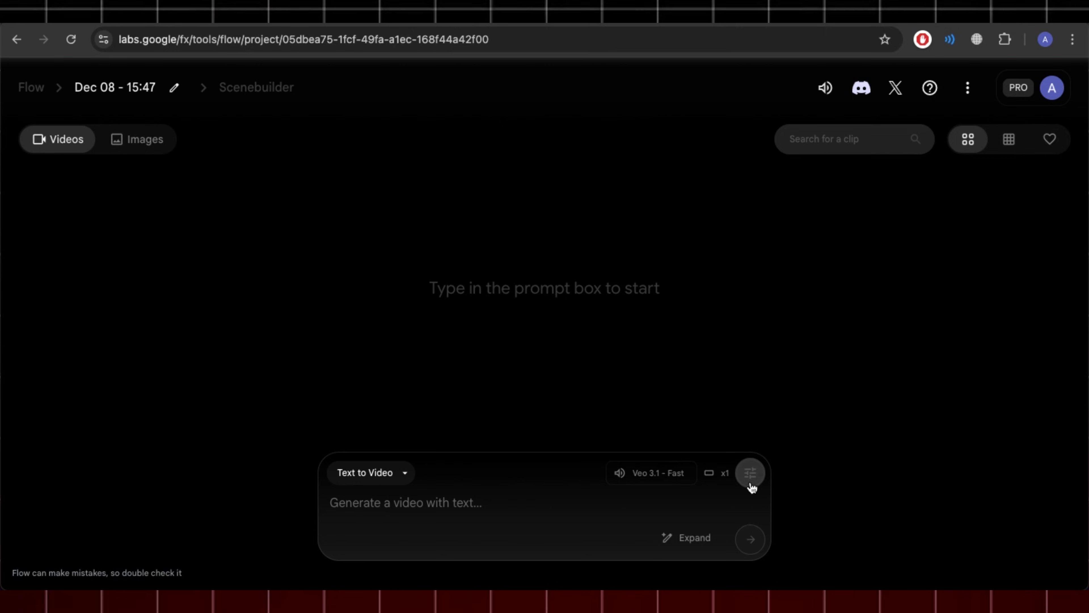
# Step: Confirm Flow's video settings: Landscape 16:9, one output per prompt, Veo 3.1 - Fast model
pyautogui.click(750, 473)
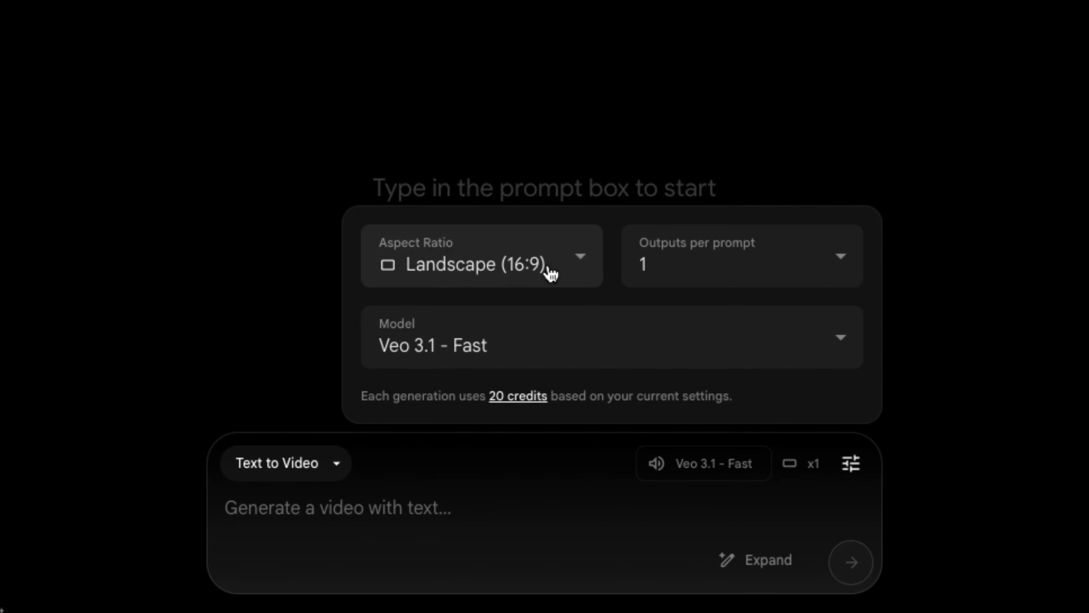
pyautogui.click(551, 268)
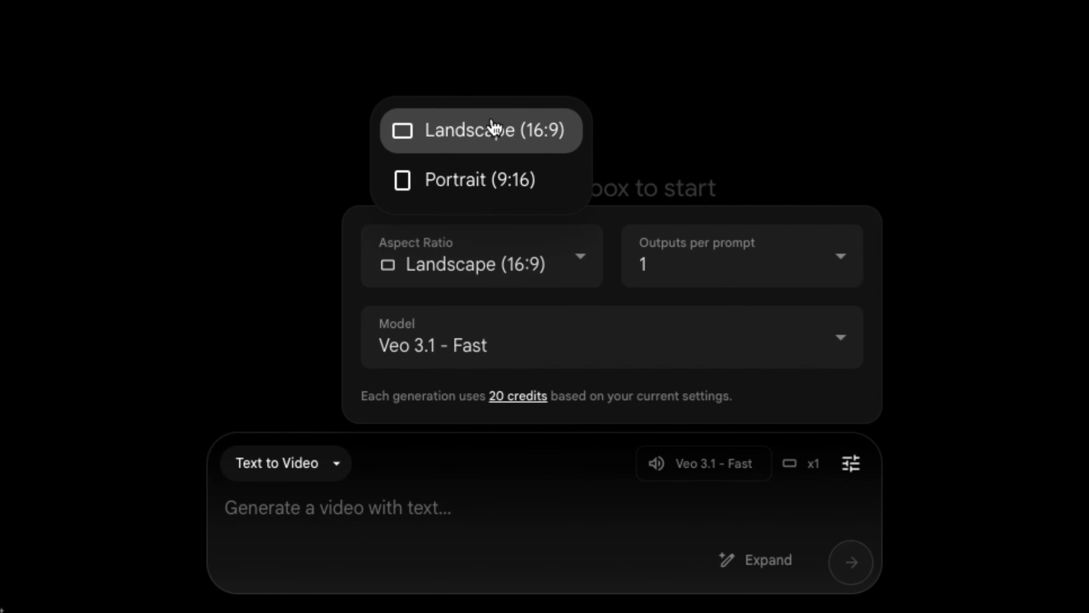
pyautogui.click(494, 129)
pyautogui.click(647, 257)
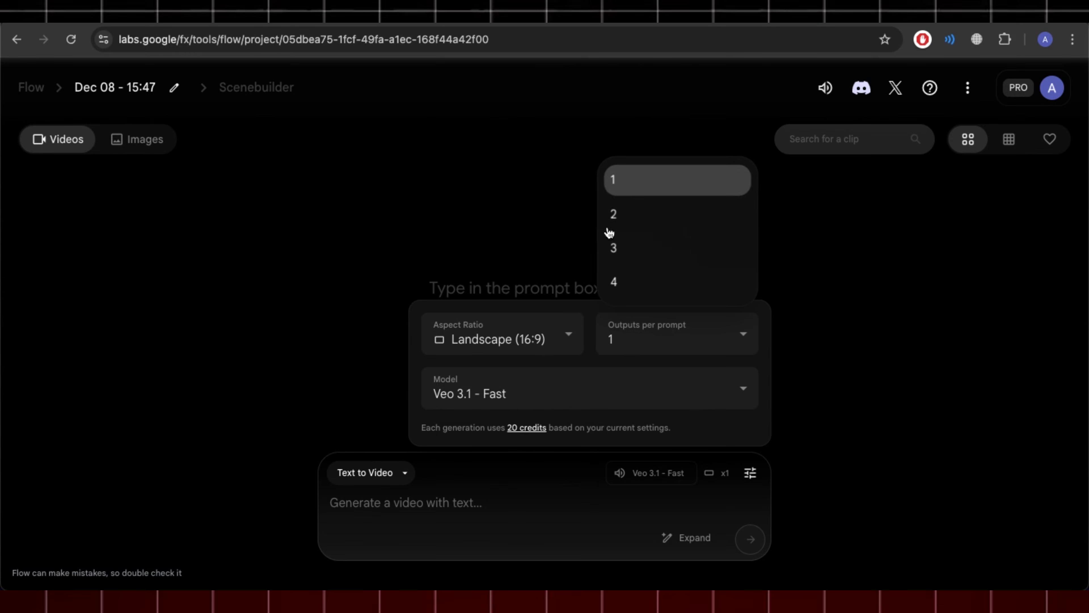
pyautogui.click(660, 266)
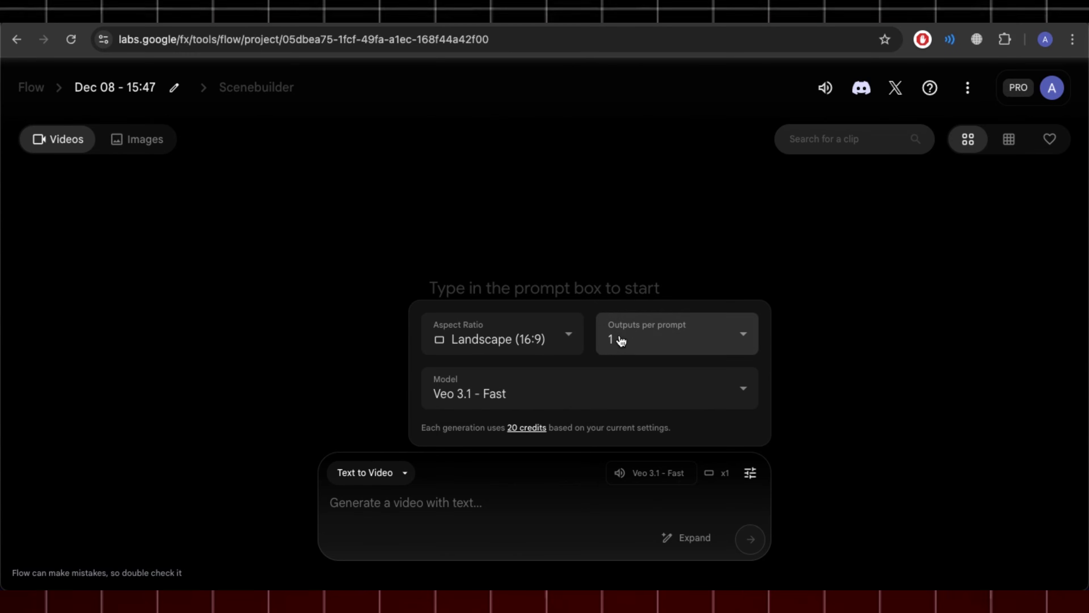
pyautogui.click(603, 394)
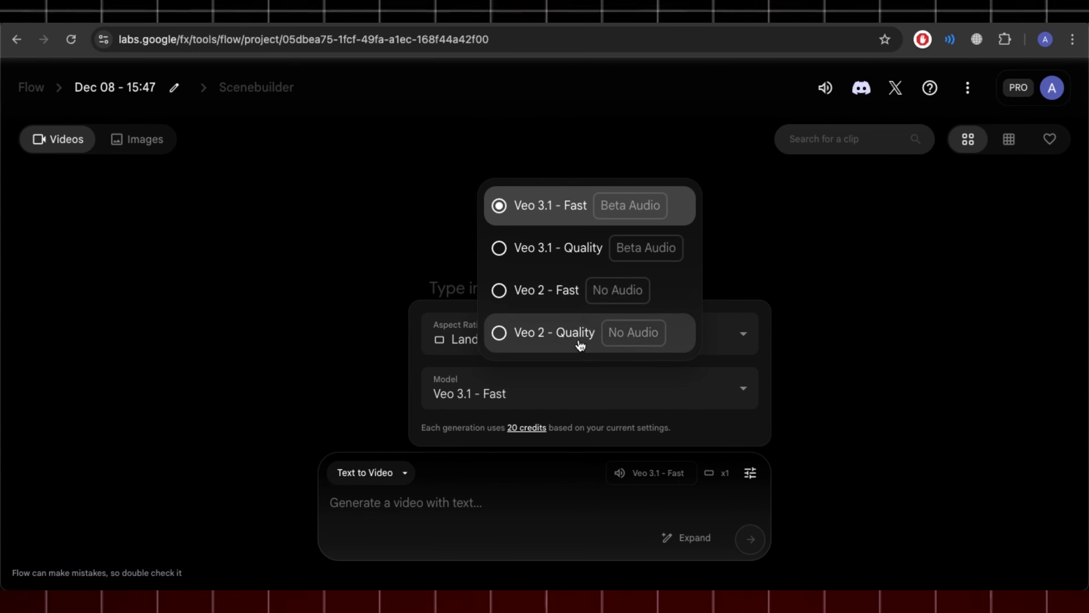
pyautogui.click(566, 389)
pyautogui.click(755, 473)
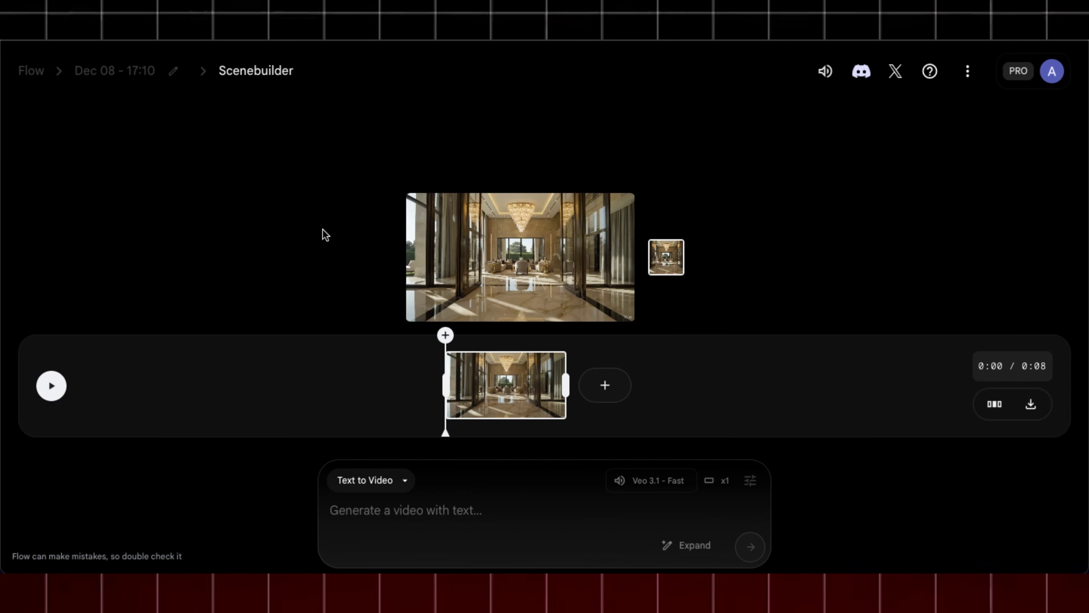
# Step: Extend the entrance-hall clip using Extend Prompt 1 to glide into the living room
pyautogui.click(605, 385)
pyautogui.click(584, 343)
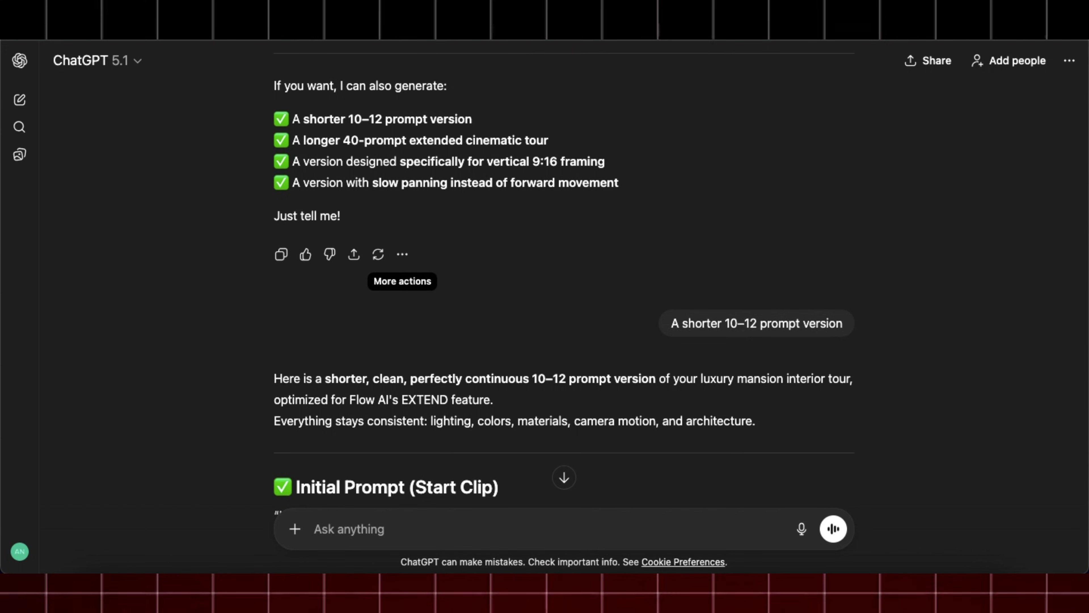
pyautogui.scroll(-10, 373, 210)
pyautogui.moveTo(445, 233); pyautogui.dragTo(617, 270)
pyautogui.rightClick(575, 270)
pyautogui.click(592, 299)
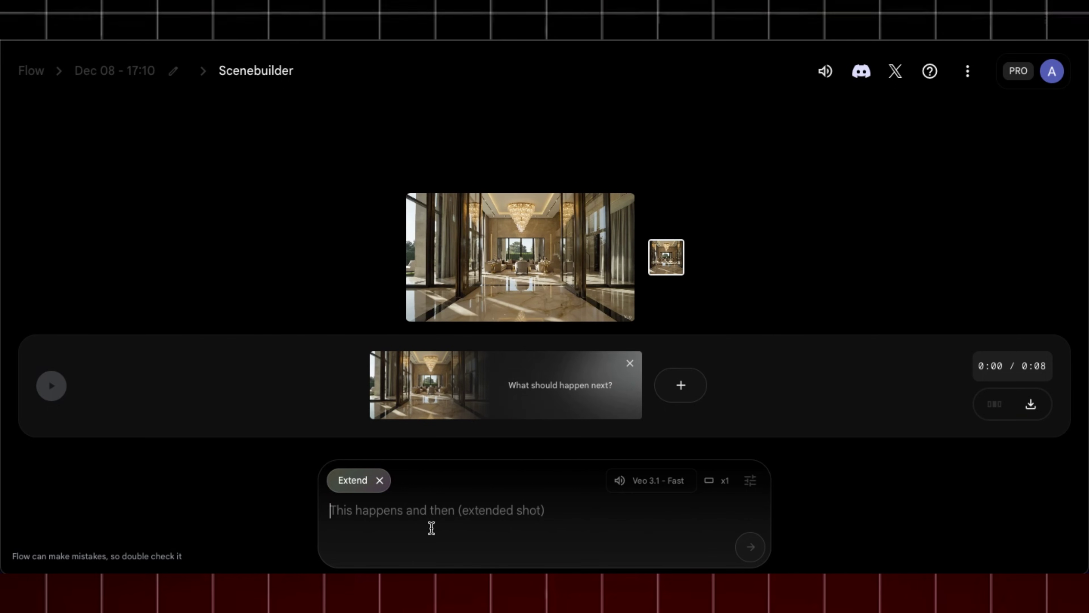
pyautogui.hotkey('ctrl', 'v')
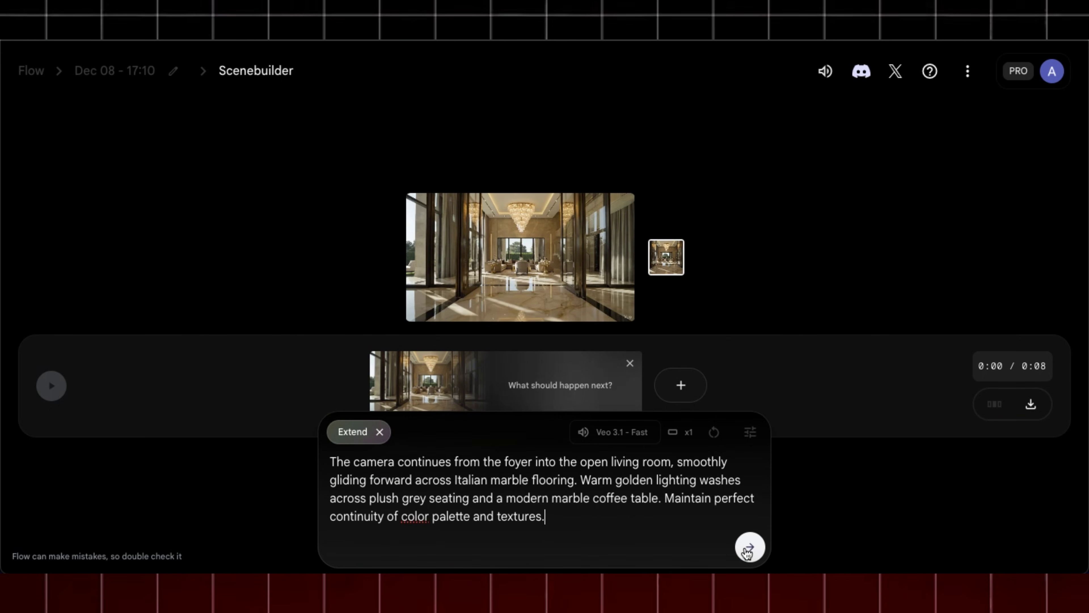
pyautogui.click(749, 549)
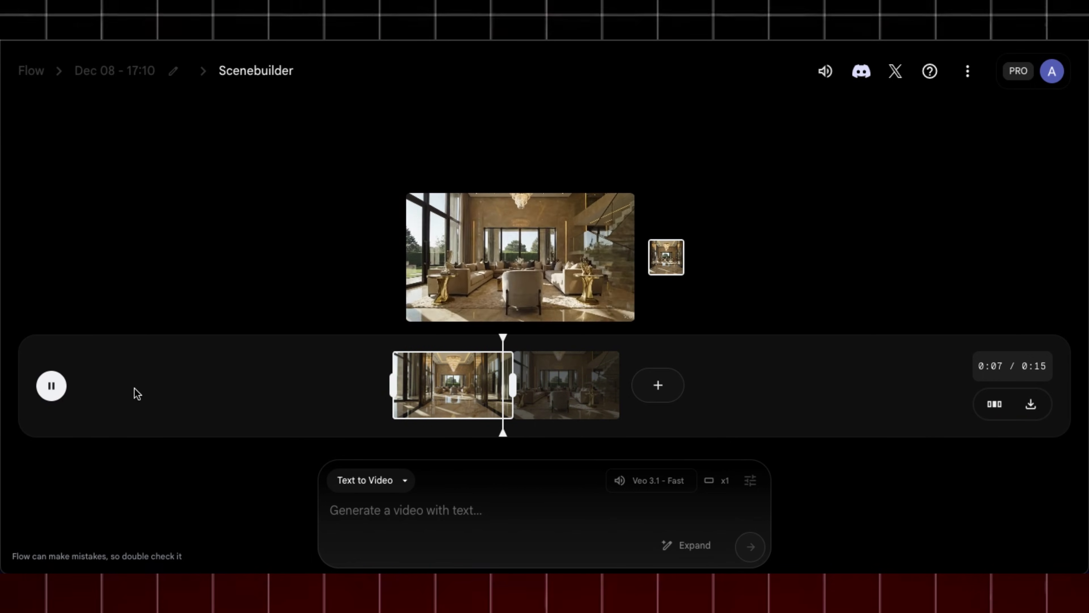
# Step: Extend the second clip with Extend Prompt 2 to generate the fireplace shot
pyautogui.click(591, 380)
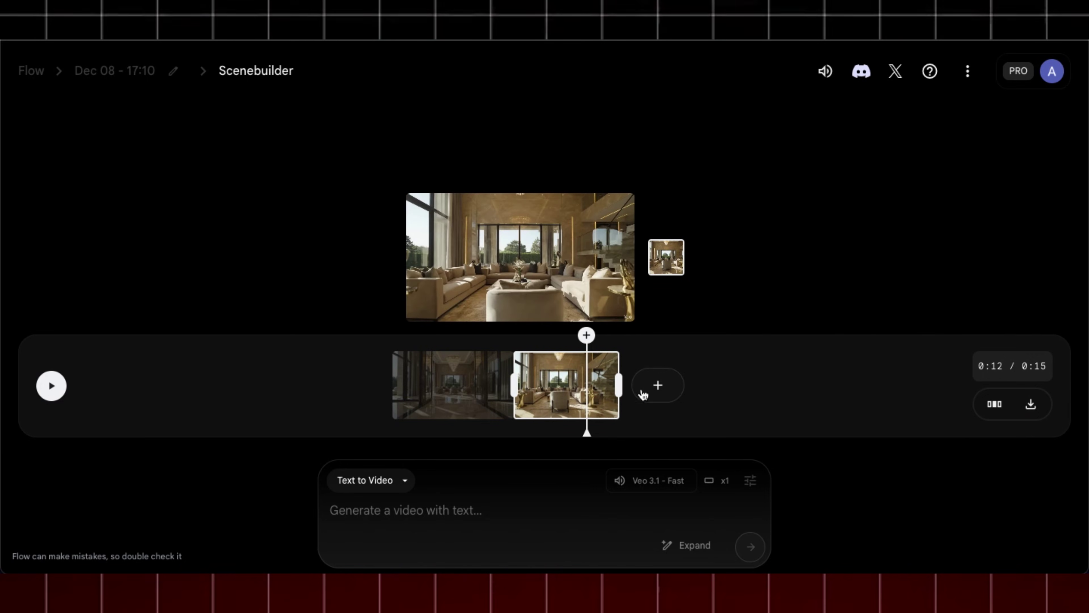
pyautogui.click(656, 388)
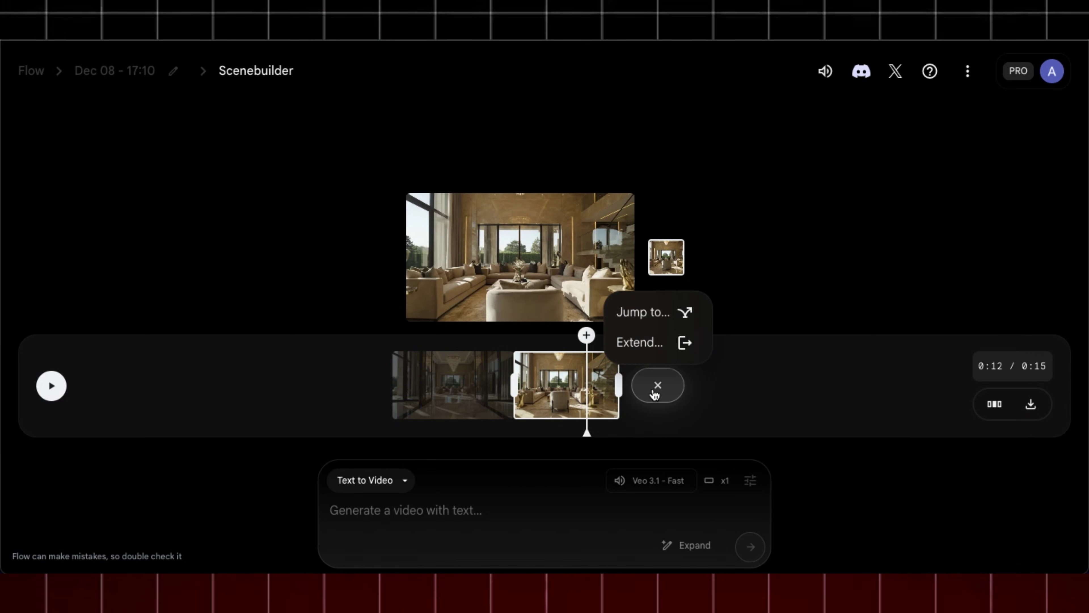
pyautogui.click(650, 351)
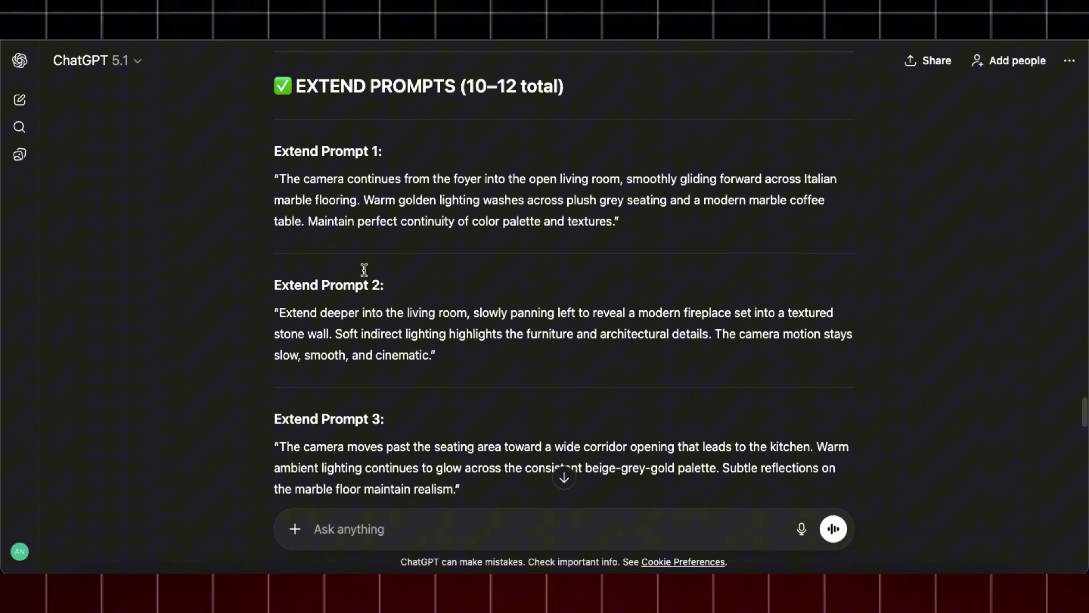
pyautogui.scroll(-3, 365, 269)
pyautogui.scroll(2, 364, 270)
pyautogui.moveTo(276, 236); pyautogui.dragTo(371, 259)
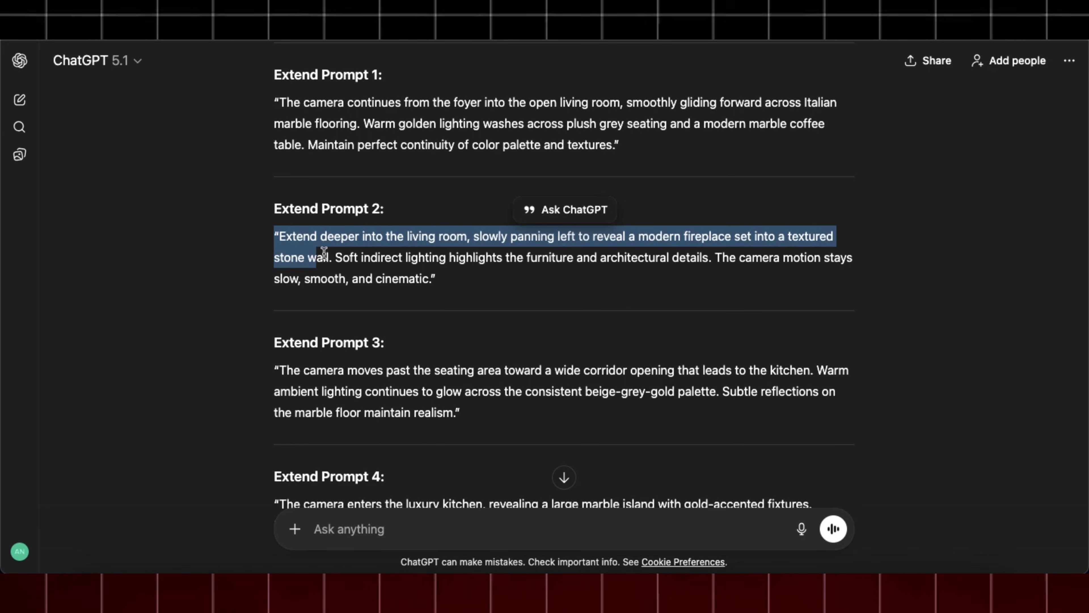
pyautogui.moveTo(436, 279); pyautogui.dragTo(280, 236)
pyautogui.rightClick(281, 233)
pyautogui.click(326, 254)
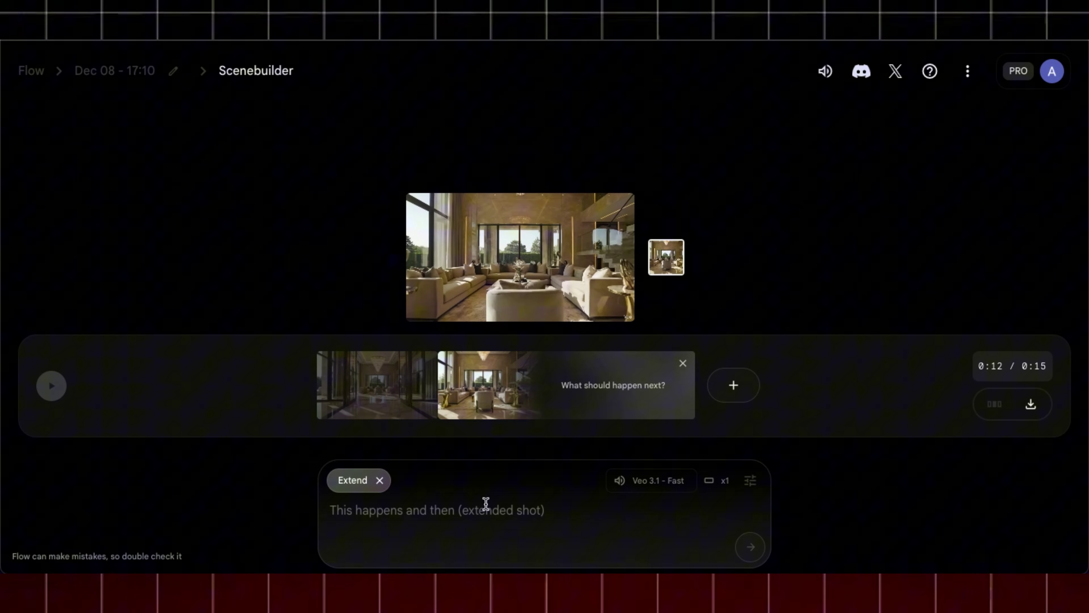
pyautogui.press('super+v')
pyautogui.click(749, 548)
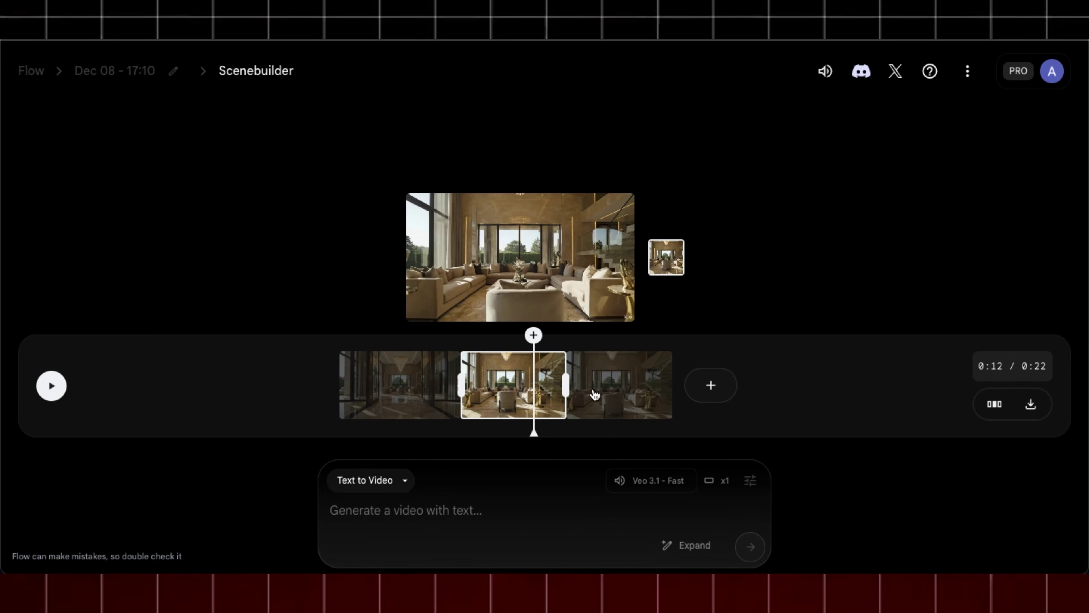
# Step: Extend the third clip with Extend Prompt 3 for the next shot
pyautogui.click(603, 386)
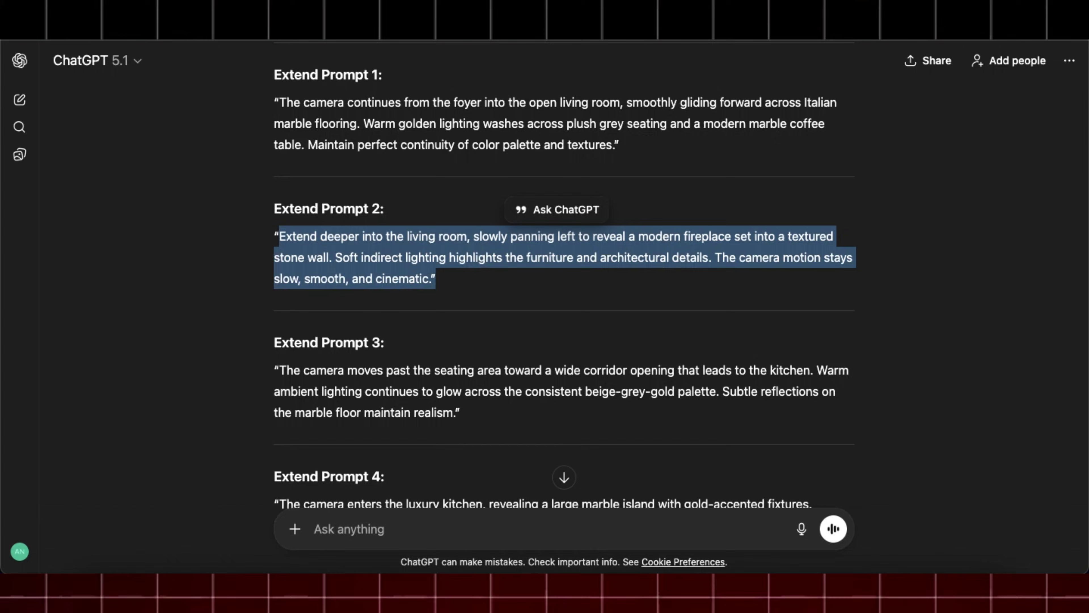
pyautogui.scroll(-2, 557, 257)
pyautogui.moveTo(405, 255); pyautogui.dragTo(280, 210)
pyautogui.click(747, 547)
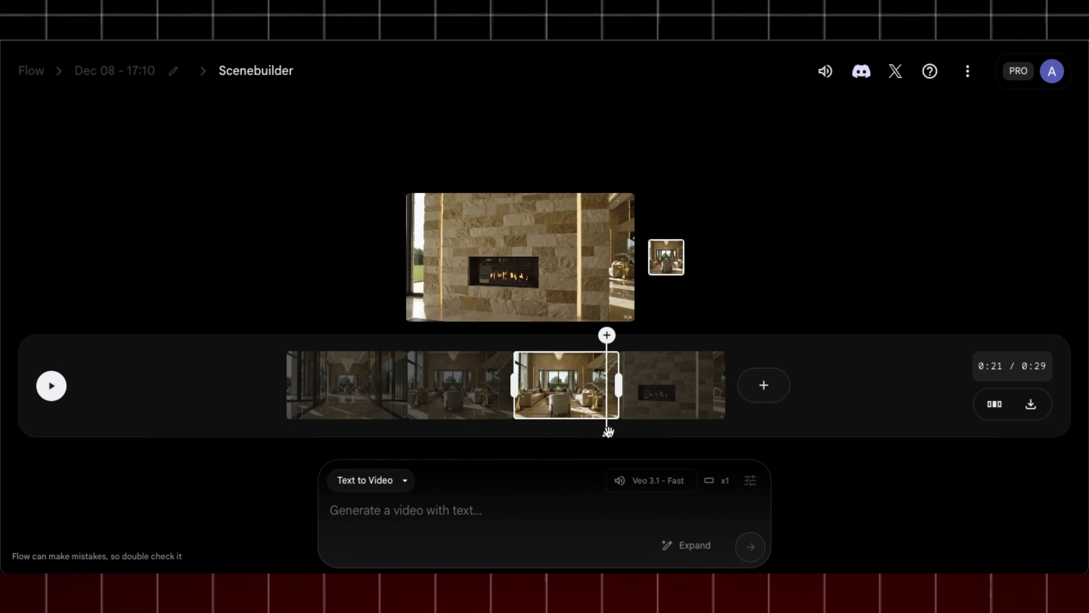
pyautogui.press('space')
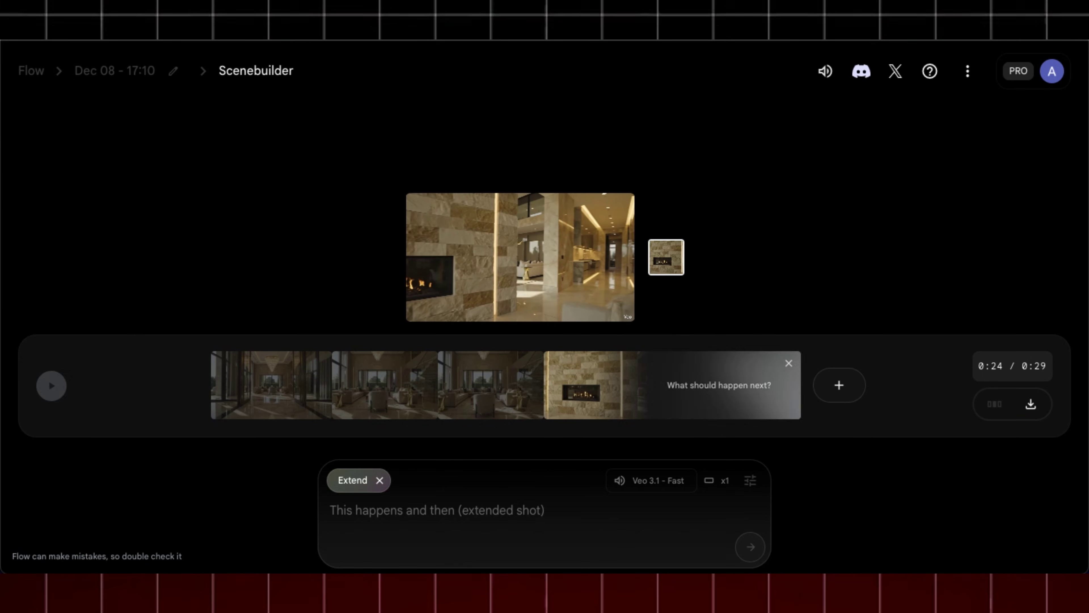
pyautogui.click(746, 547)
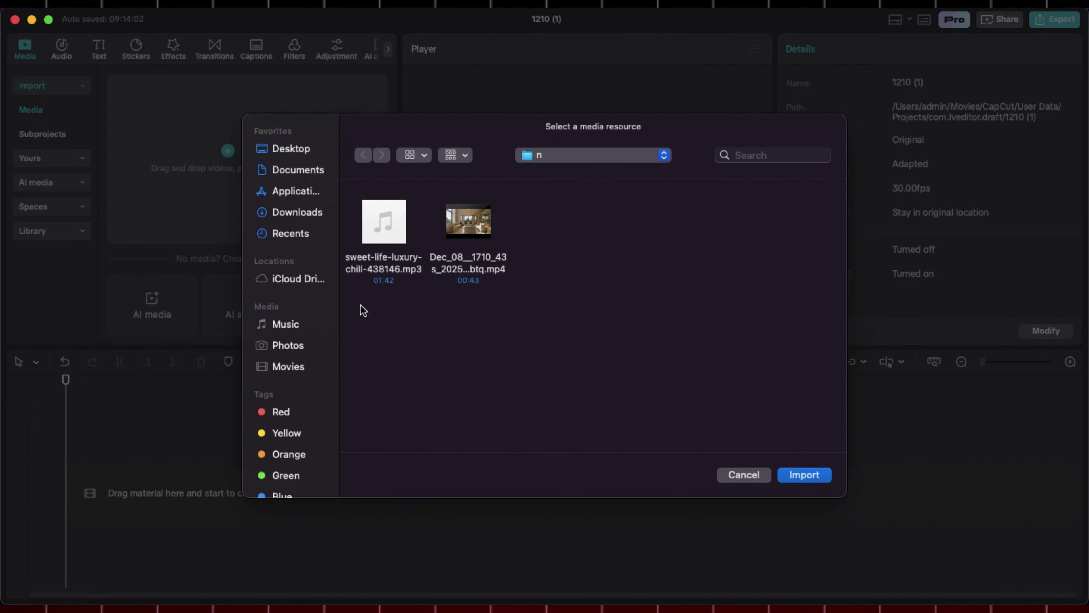
# Step: Import the tour video and music files into CapCut and place the video on the timeline
pyautogui.press('Return')
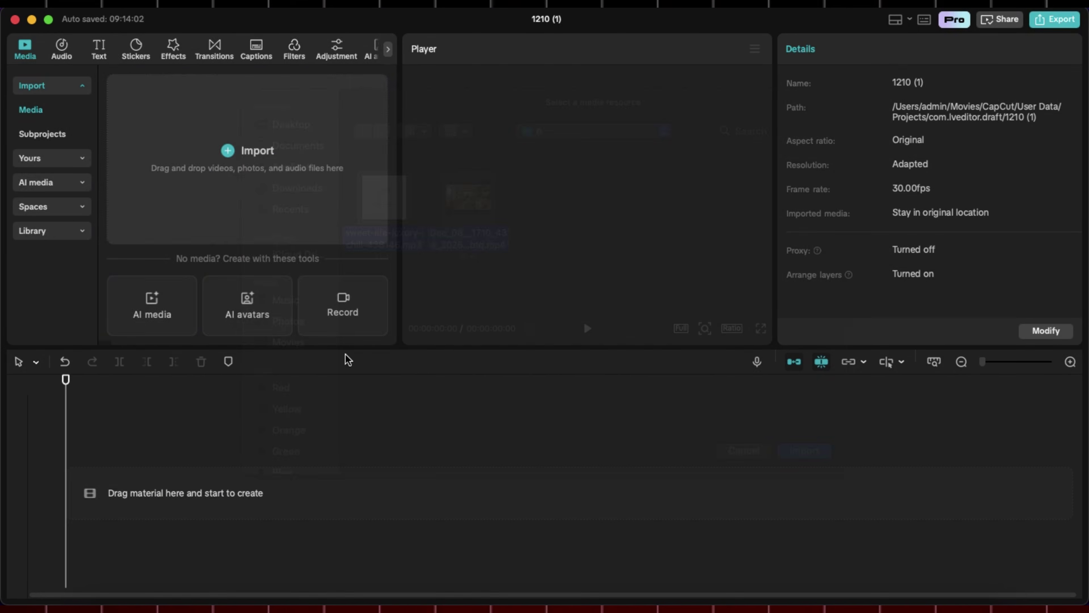
pyautogui.moveTo(156, 472); pyautogui.dragTo(198, 484)
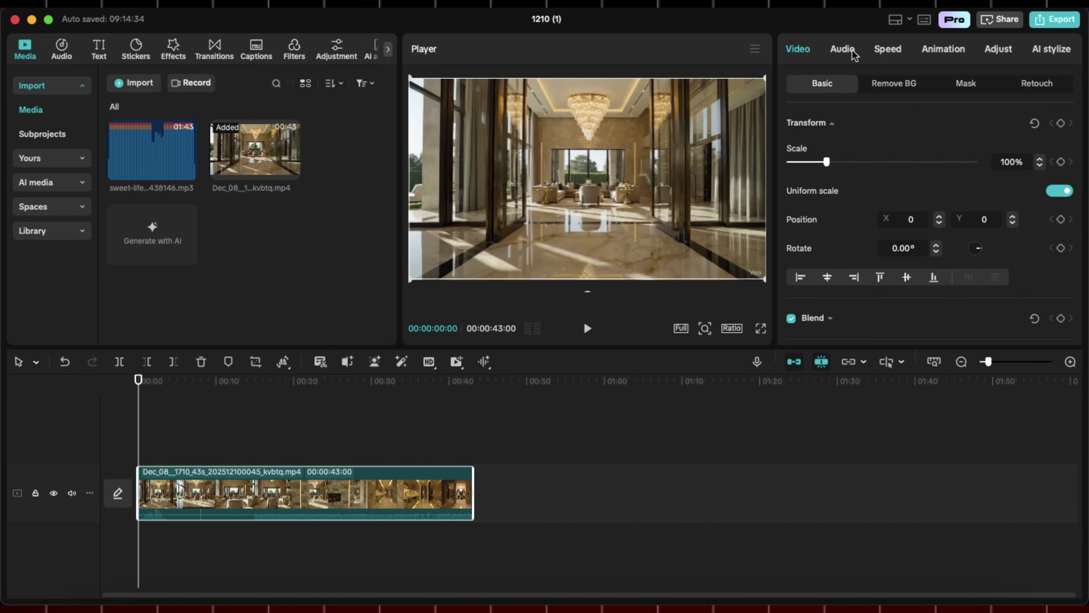
pyautogui.click(842, 49)
pyautogui.click(327, 425)
# Step: Add the sweet-life-luxury-chill track at the timeline start and cut it at the video's 00:43 end
pyautogui.click(188, 171)
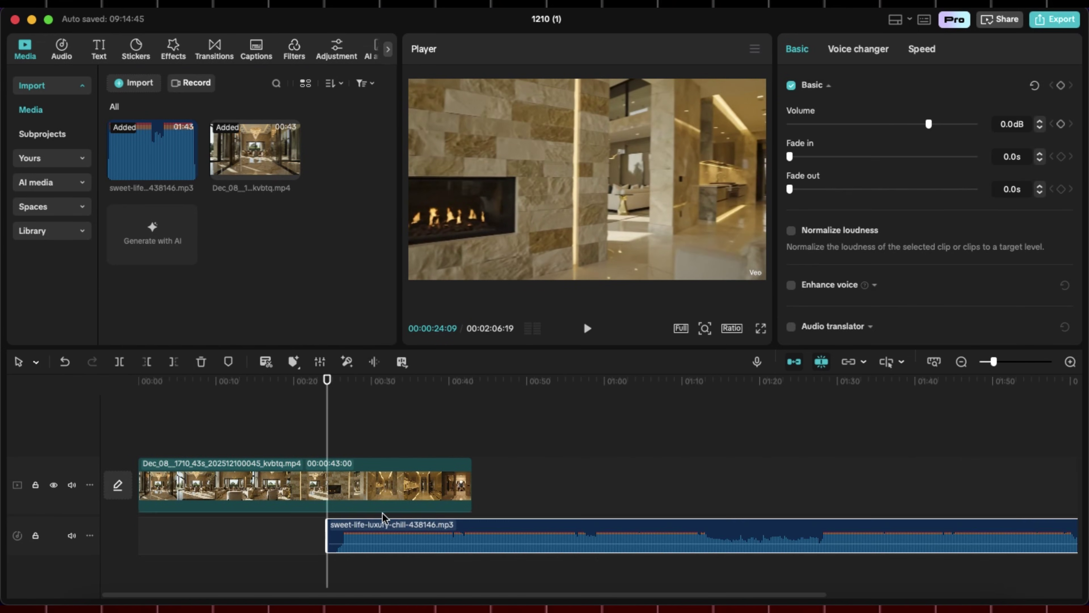
pyautogui.moveTo(386, 530); pyautogui.dragTo(197, 530)
pyautogui.click(470, 484)
pyautogui.click(474, 503)
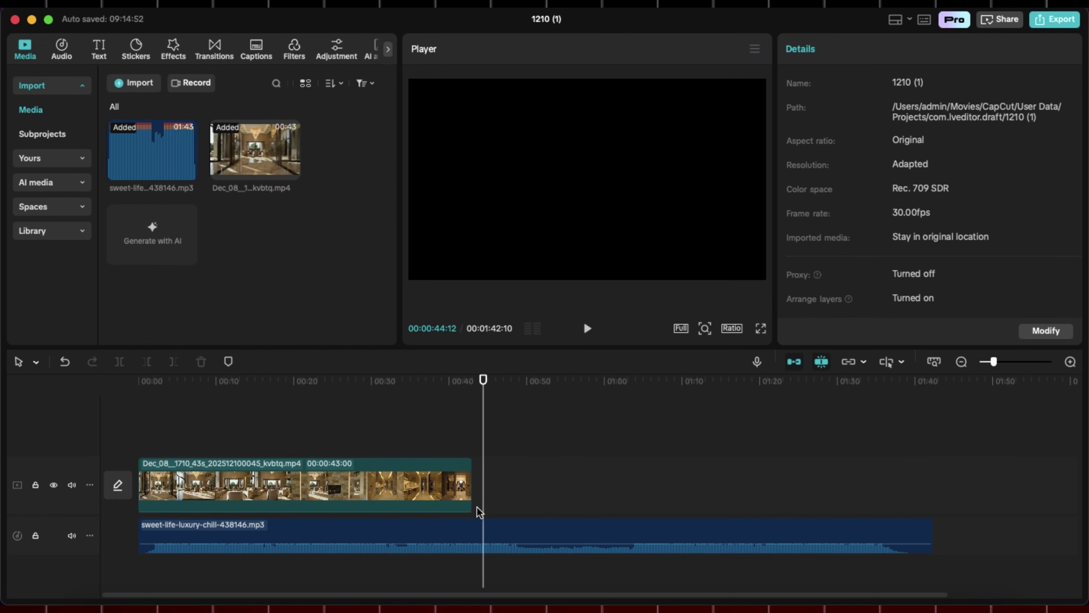
pyautogui.click(484, 545)
pyautogui.hscroll(-5, 484, 544)
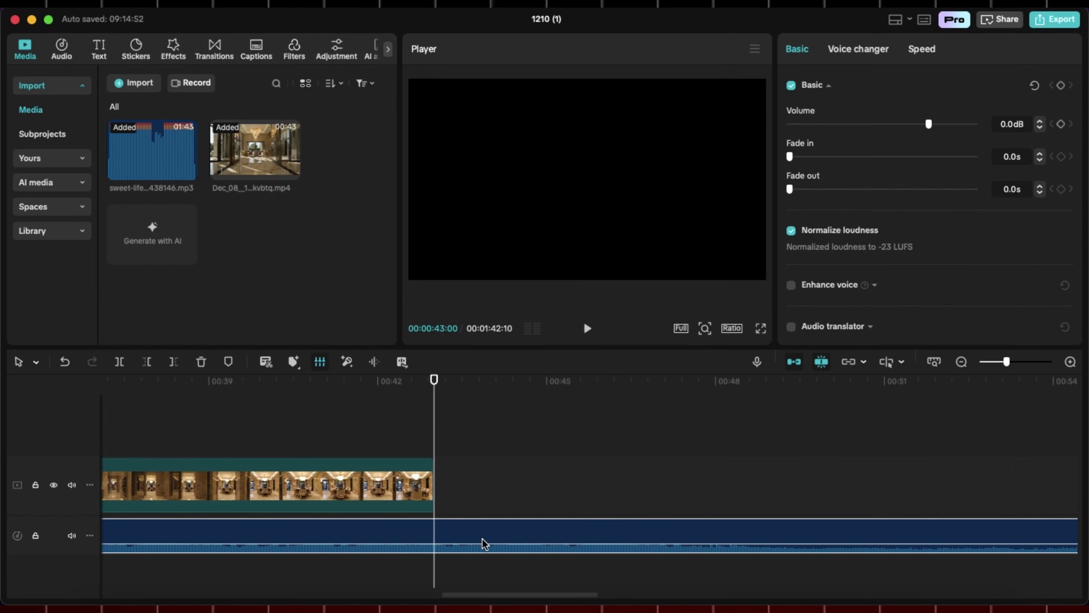
pyautogui.press('w')
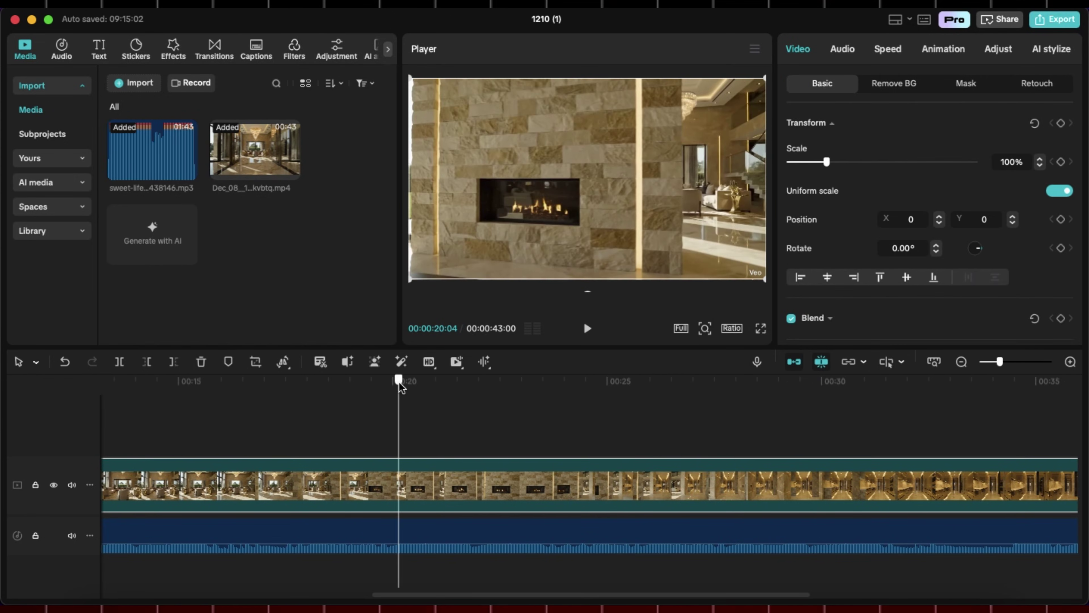